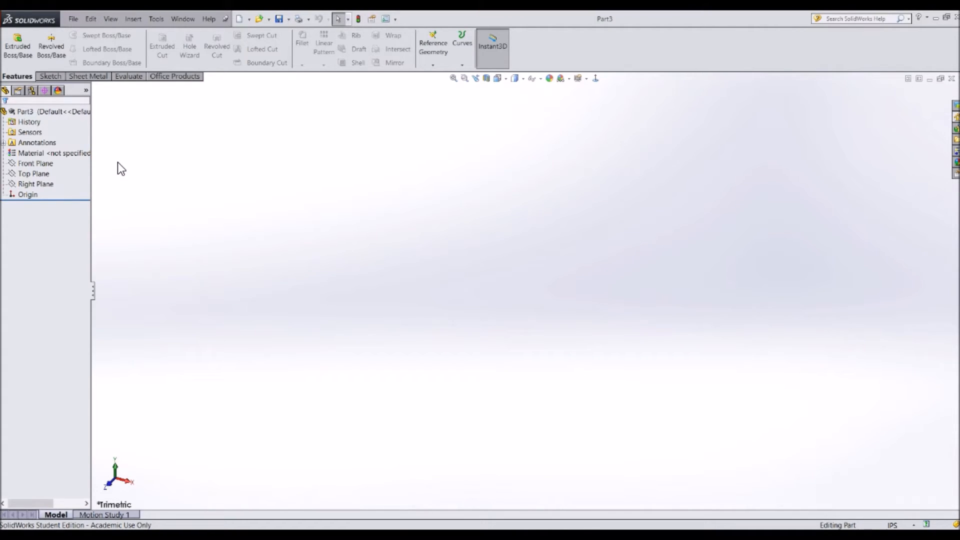
Examine the empty part's properties, configurations, display states and appearances, and return to its feature tree
left_click(19, 91)
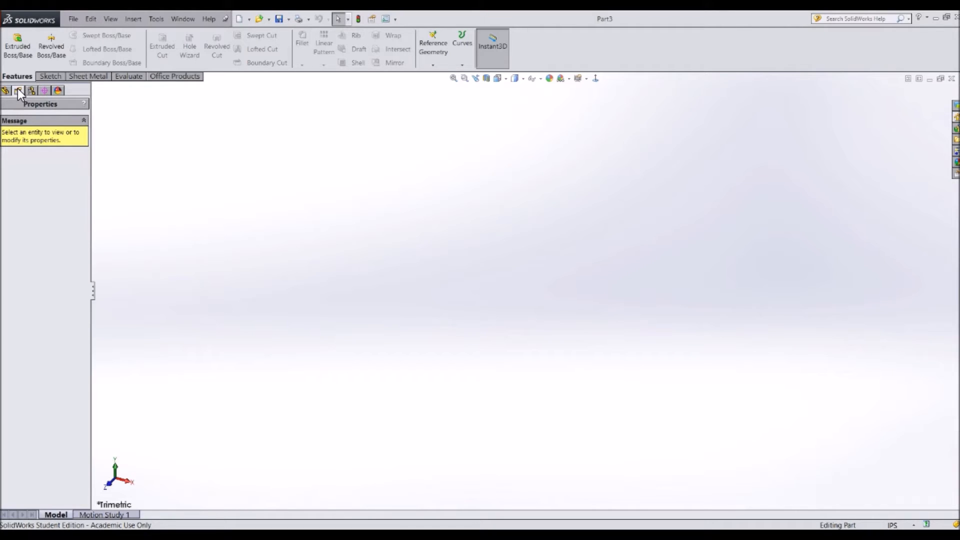
left_click(30, 90)
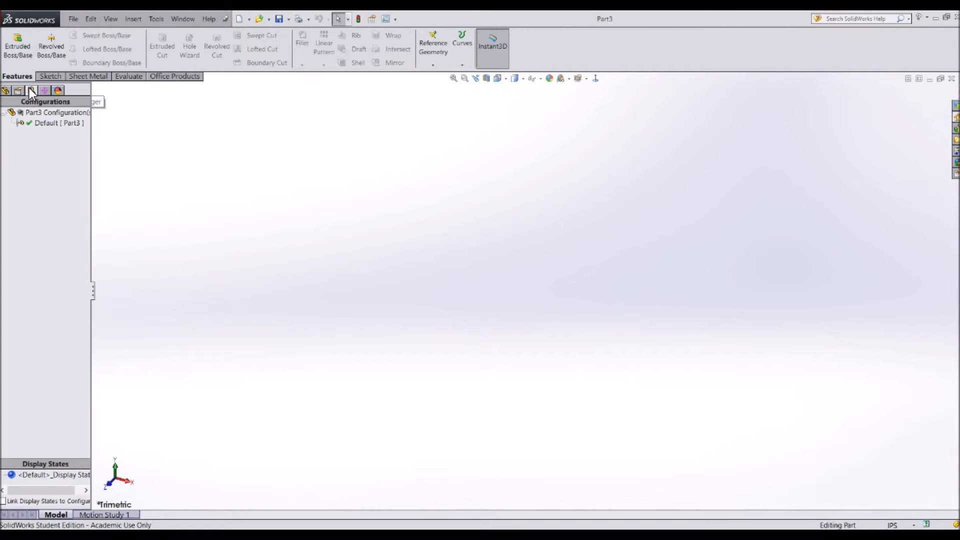
left_click(36, 121)
left_click(41, 111)
left_click(40, 125)
left_click(40, 133)
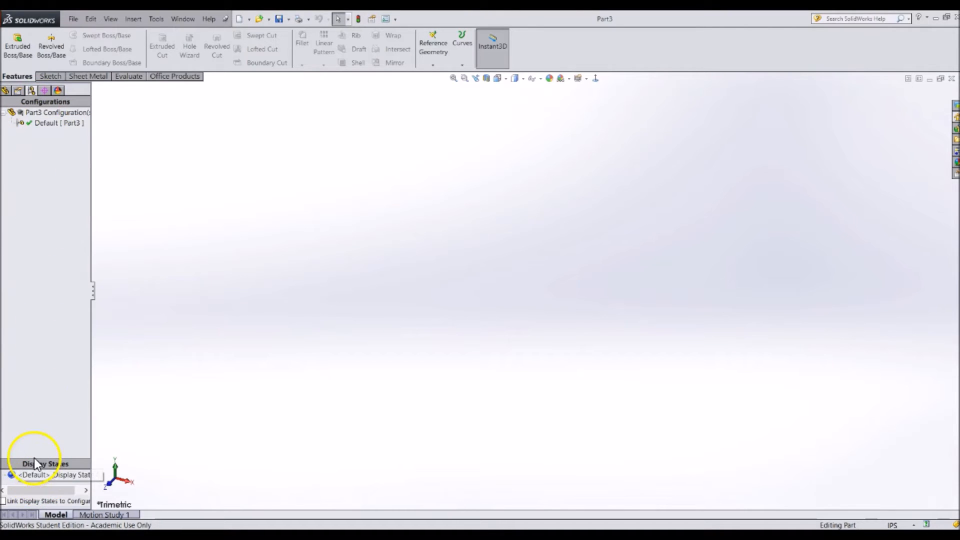
left_click(50, 112)
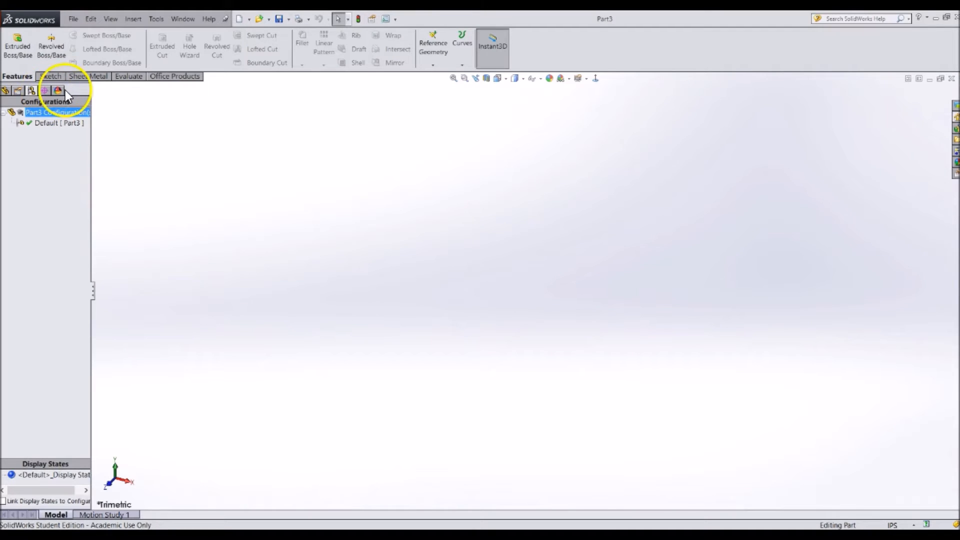
left_click(54, 92)
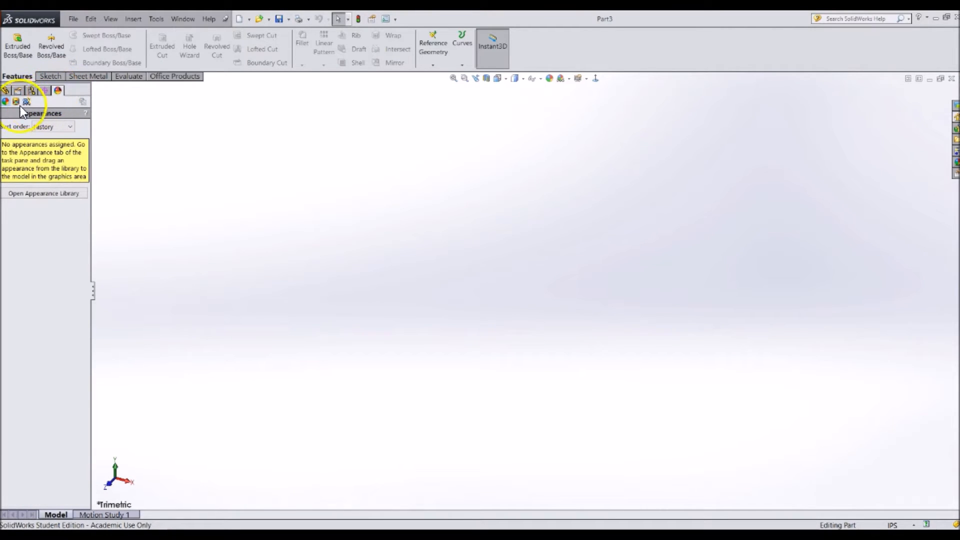
left_click(28, 169)
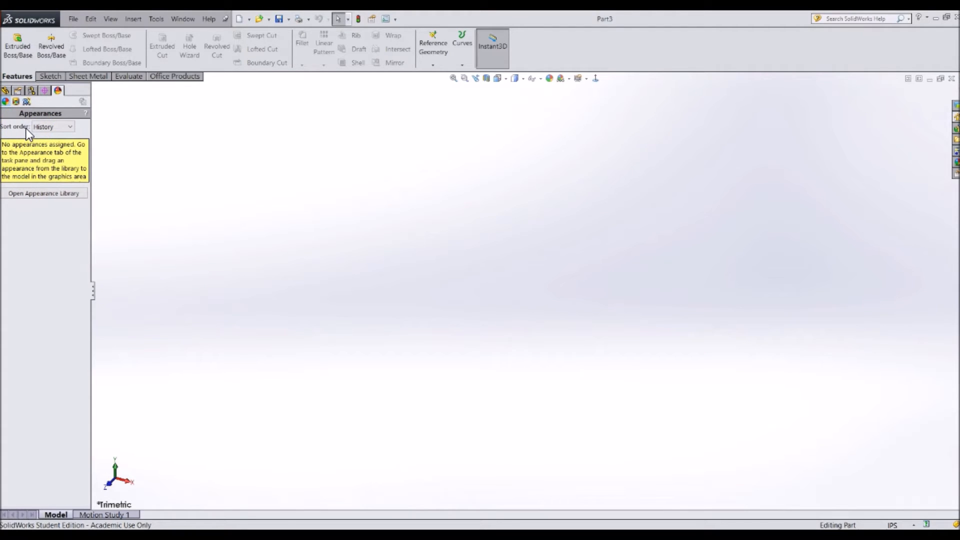
left_click(5, 92)
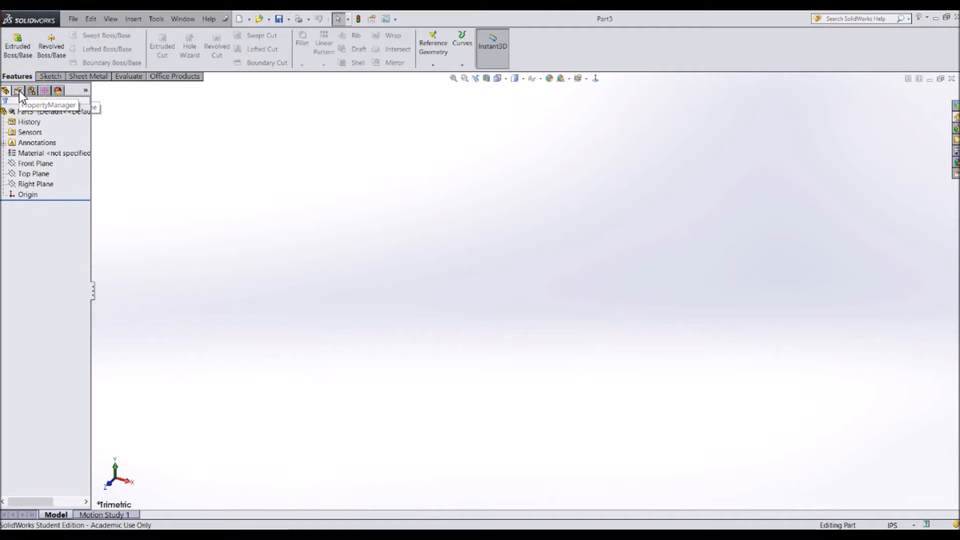
left_click(134, 104)
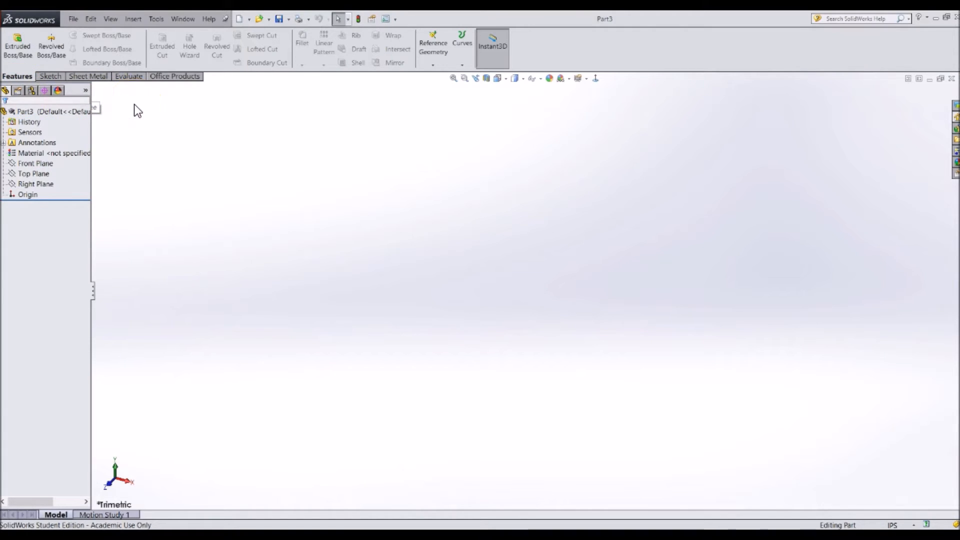
left_click(145, 110)
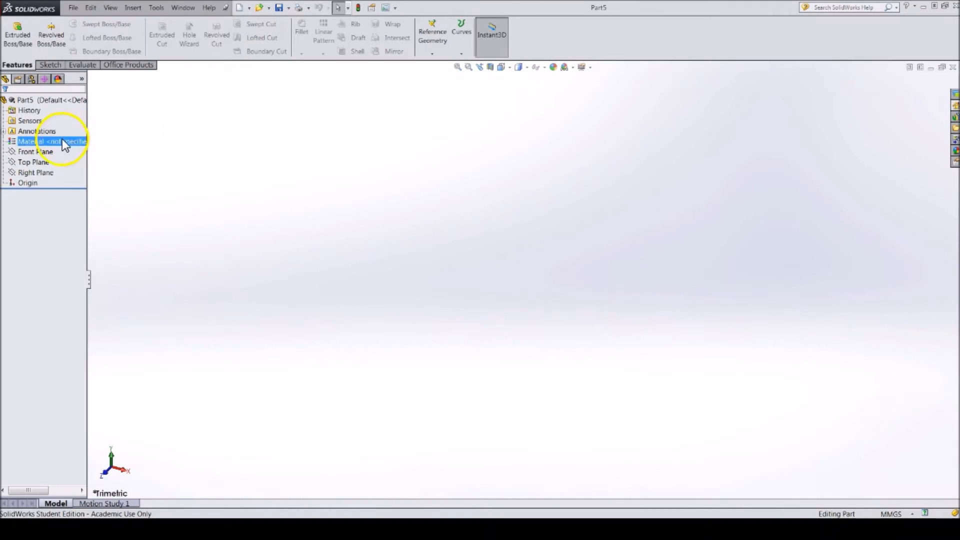
Review the Features, Sketch, Evaluate and Office Products commands available for a part
left_click(26, 66)
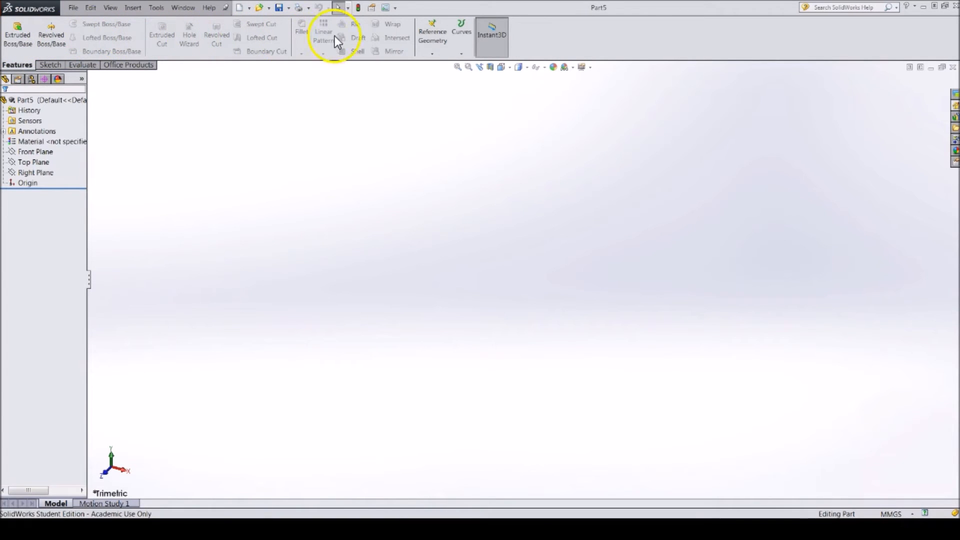
left_click(55, 65)
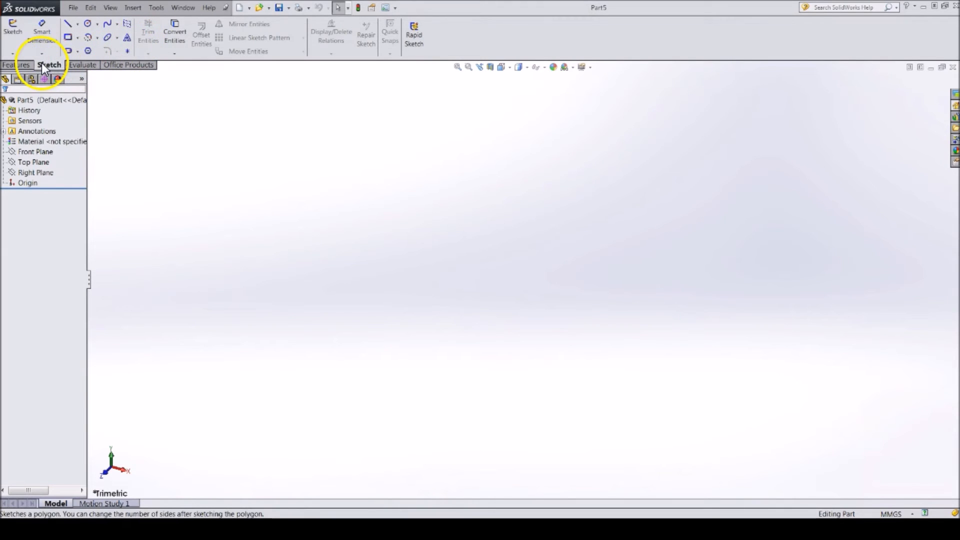
left_click(75, 65)
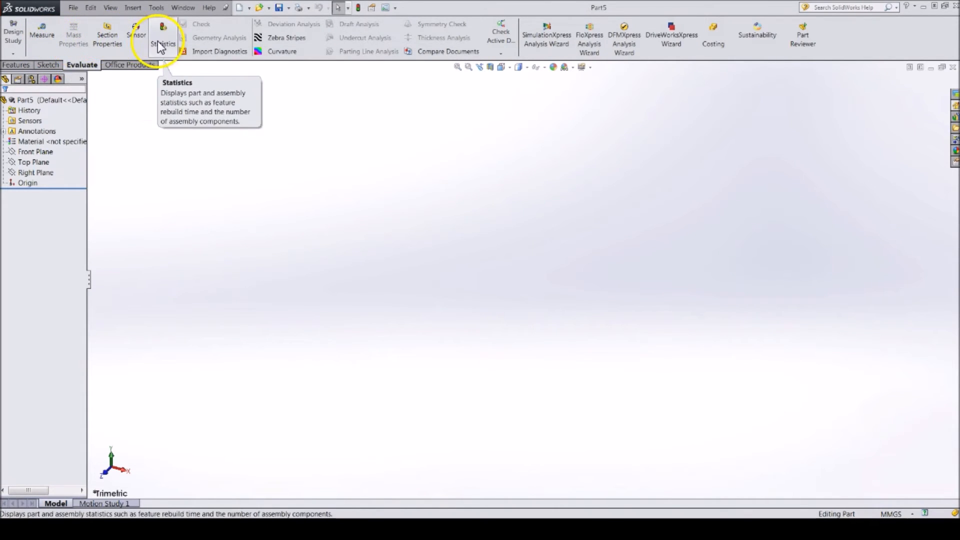
left_click(135, 65)
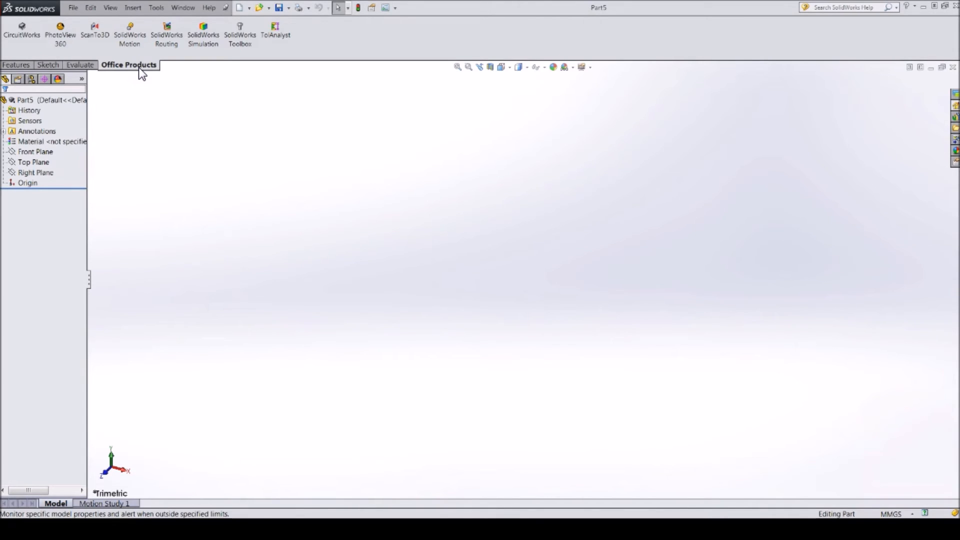
Add the Sheet Metal command set to the CommandManager and show its tools
right_click(140, 65)
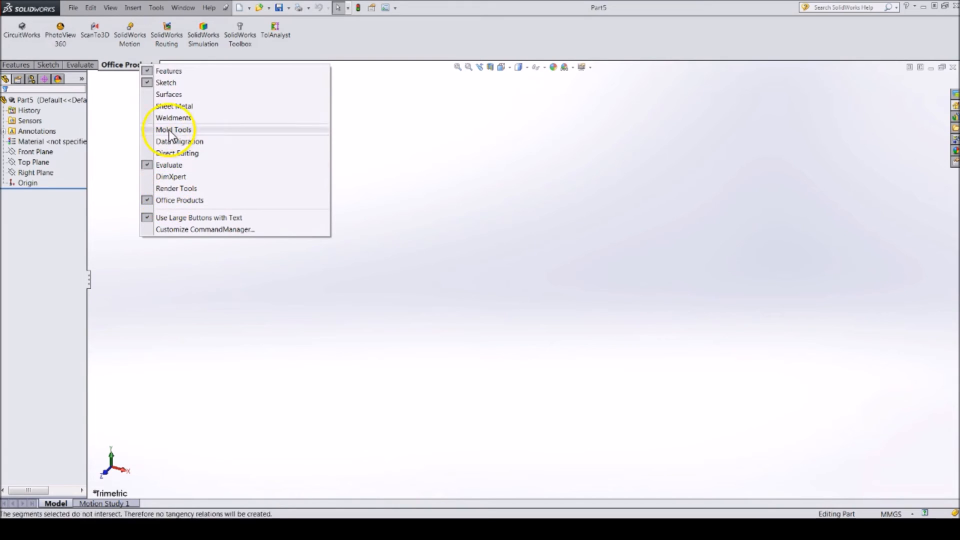
left_click(171, 107)
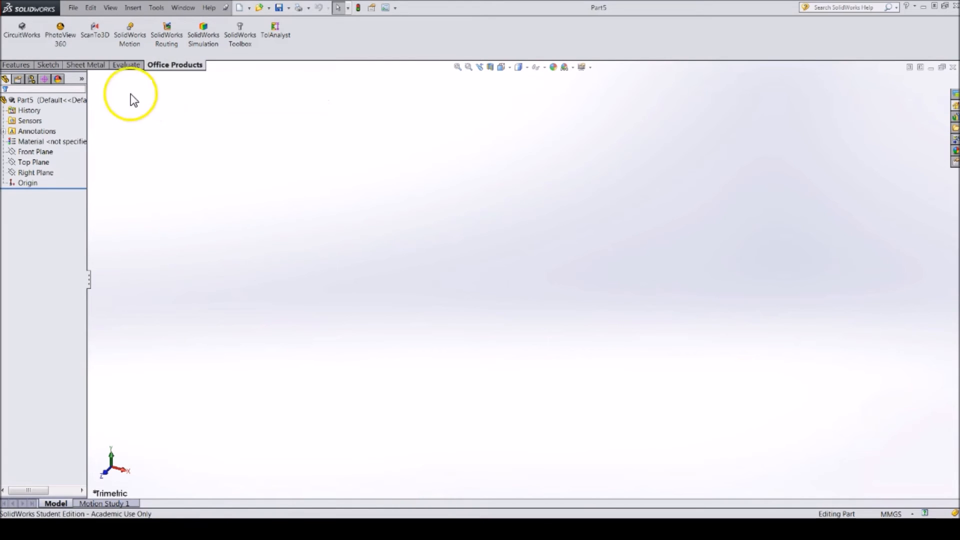
left_click(100, 70)
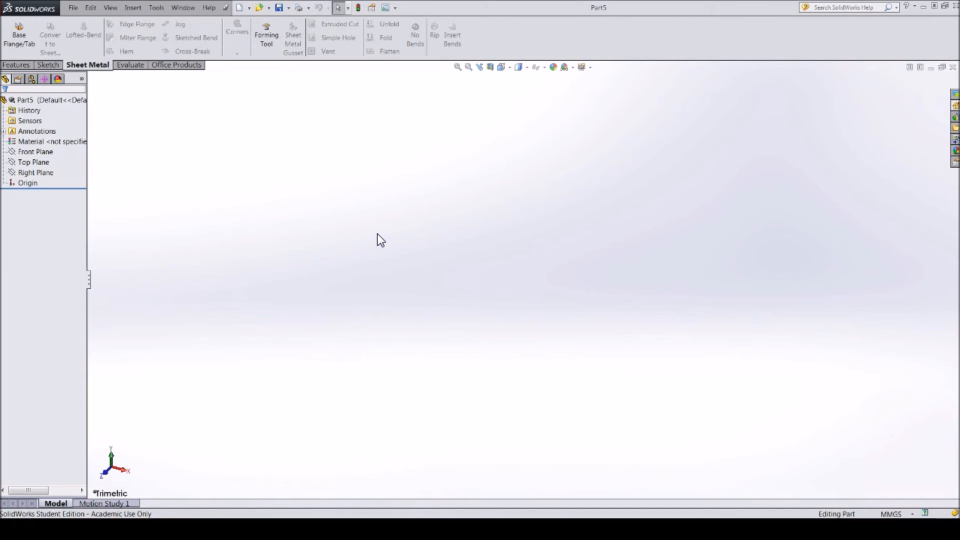
Create a new assembly document and leave Begin Assembly without inserting a component
left_click(241, 8)
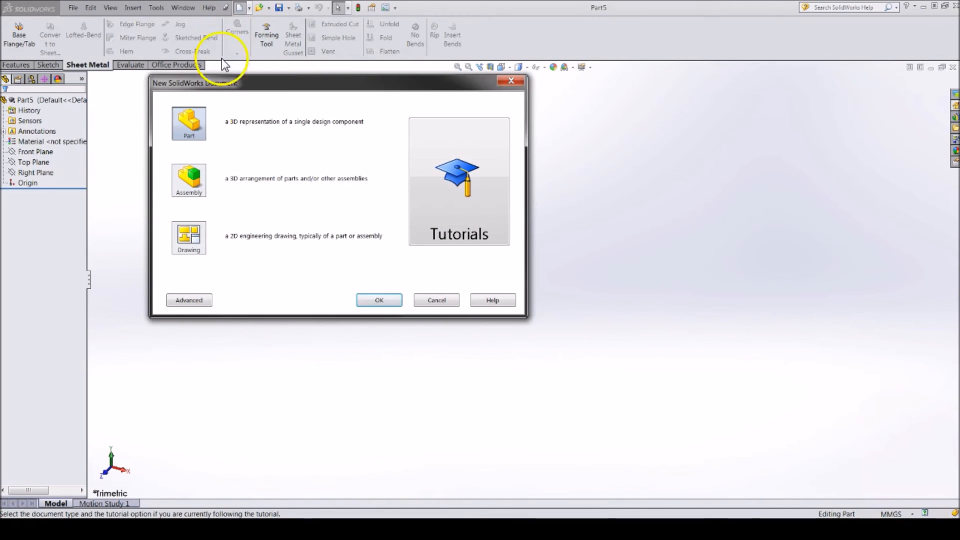
left_click(193, 178)
double_click(196, 178)
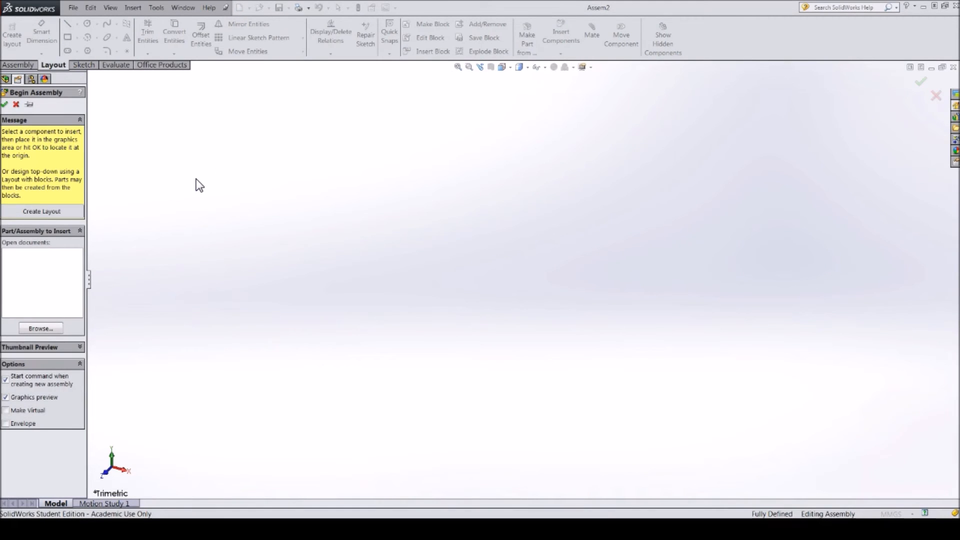
left_click(16, 104)
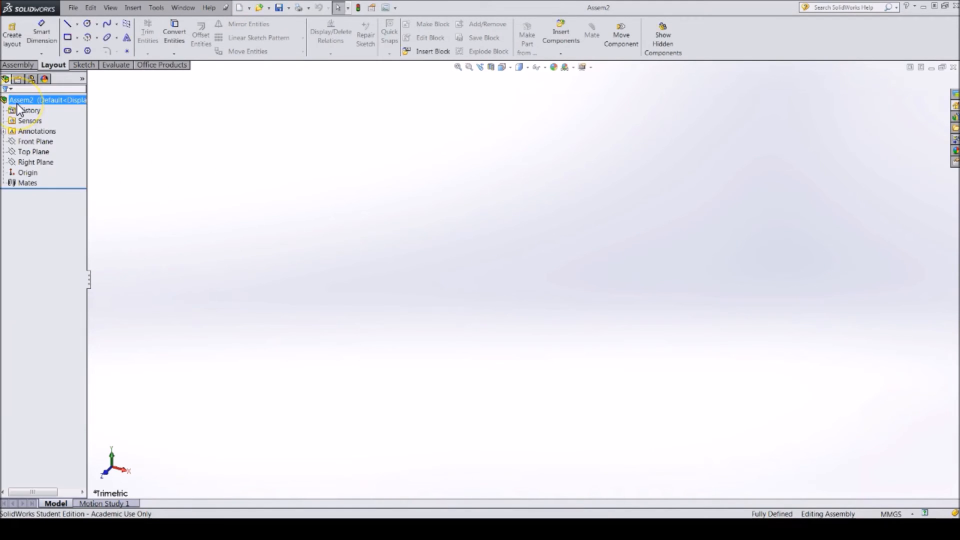
left_click(114, 128)
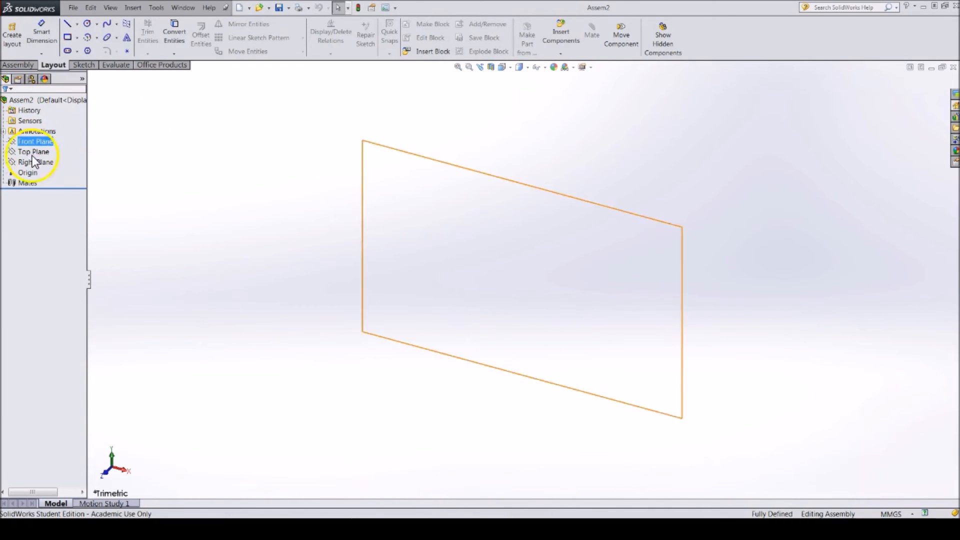
Review the Assembly, Layout, Sketch, Evaluate and Office Products commands available for an assembly
left_click(19, 65)
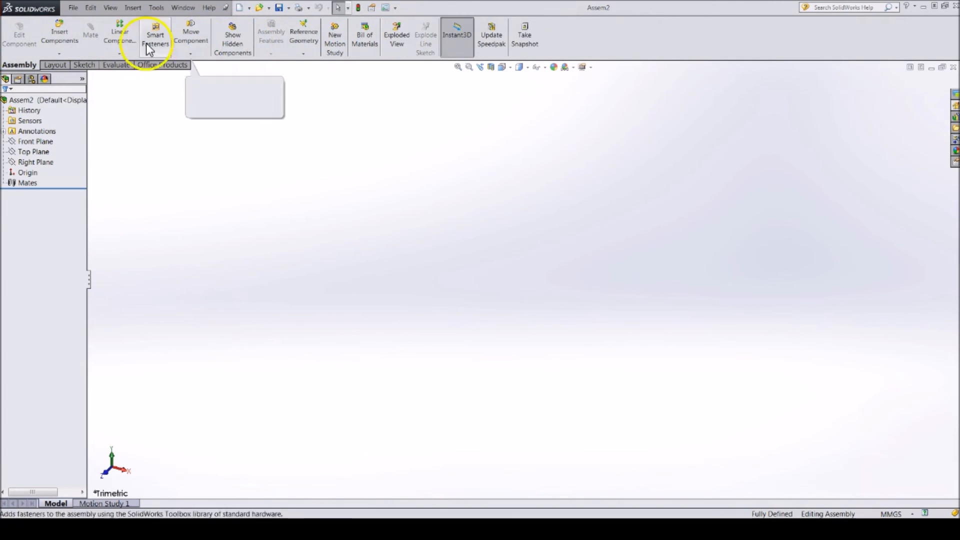
left_click(58, 66)
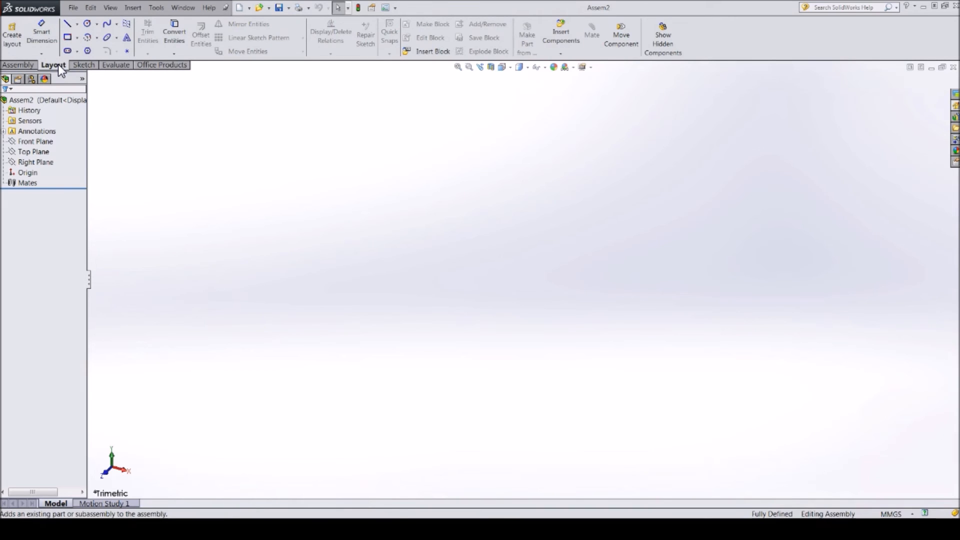
left_click(82, 64)
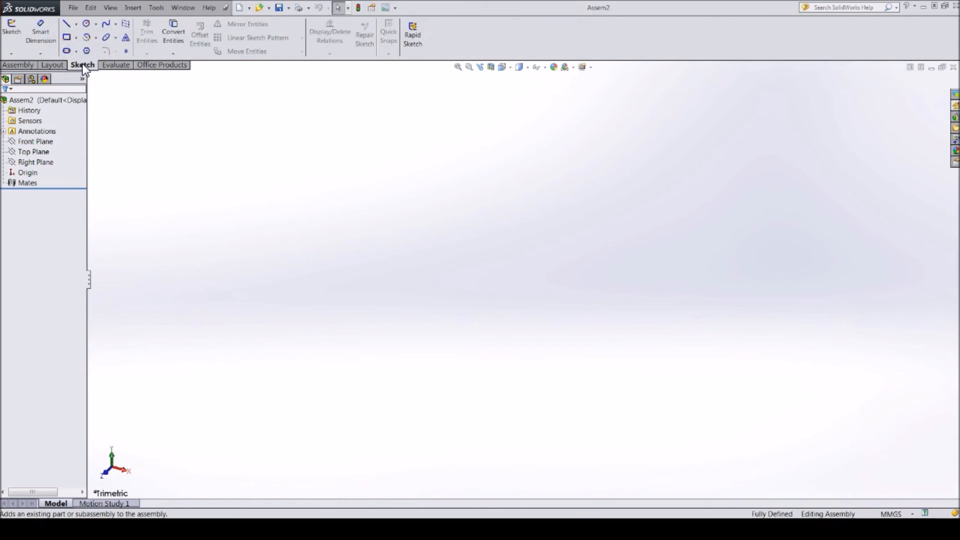
left_click(110, 66)
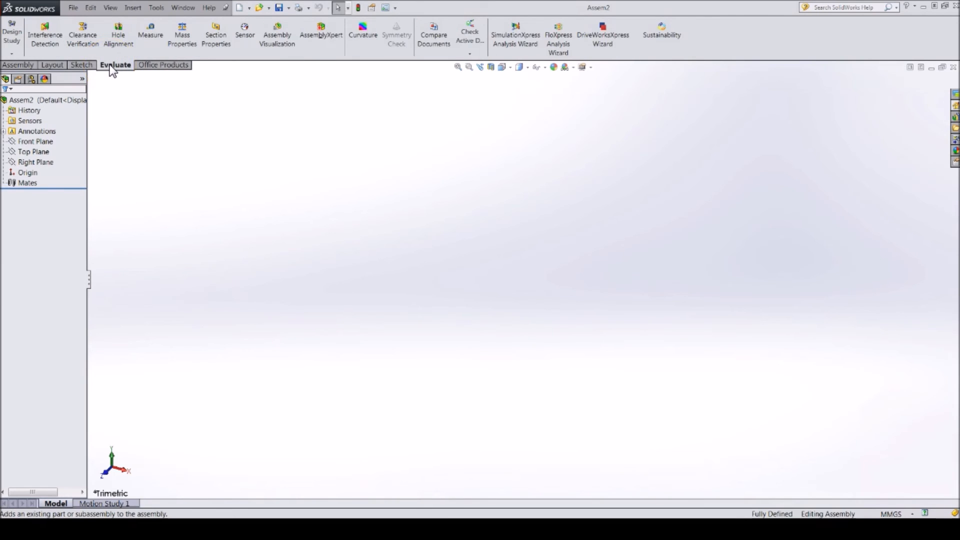
left_click(150, 68)
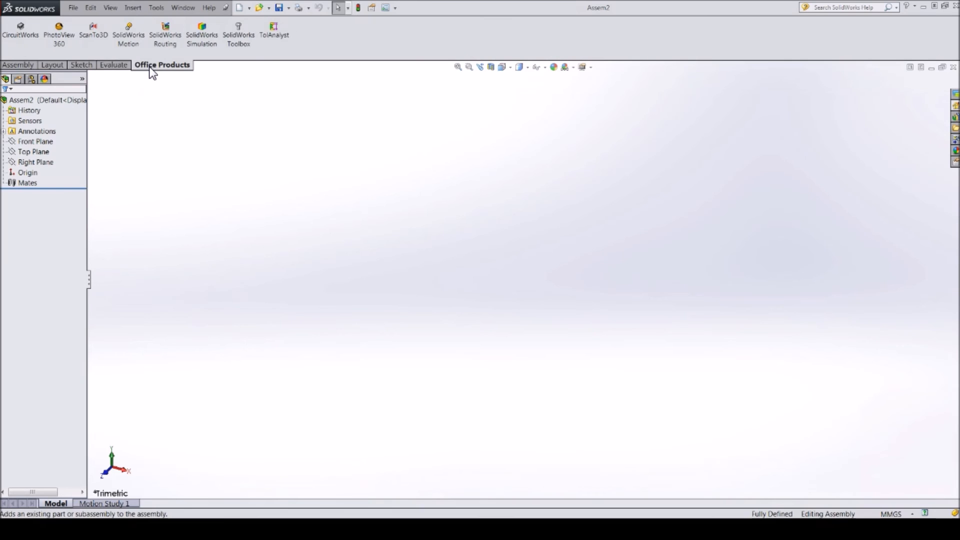
left_click(439, 217)
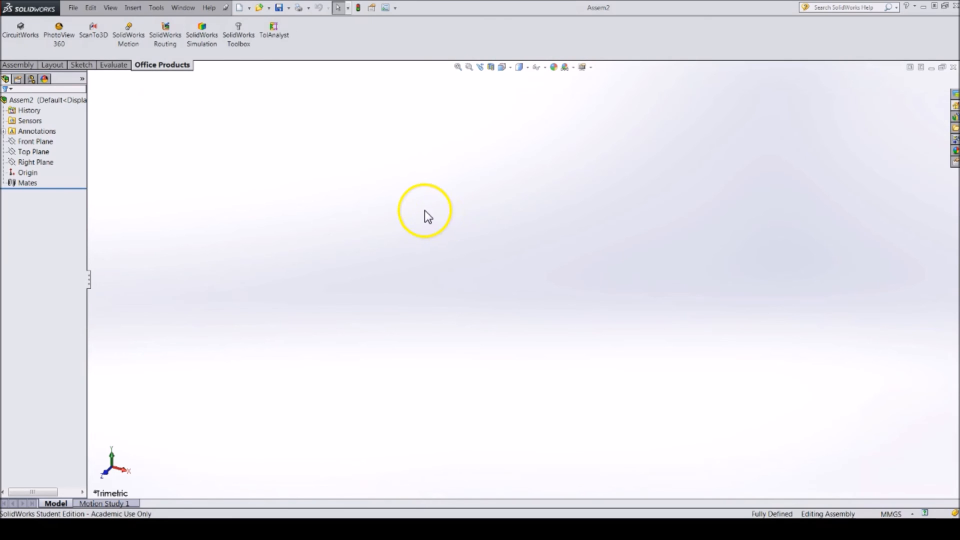
Create a new drawing on an A (ANSI) Landscape sheet and leave Model View without inserting a view
left_click(240, 7)
left_click(191, 233)
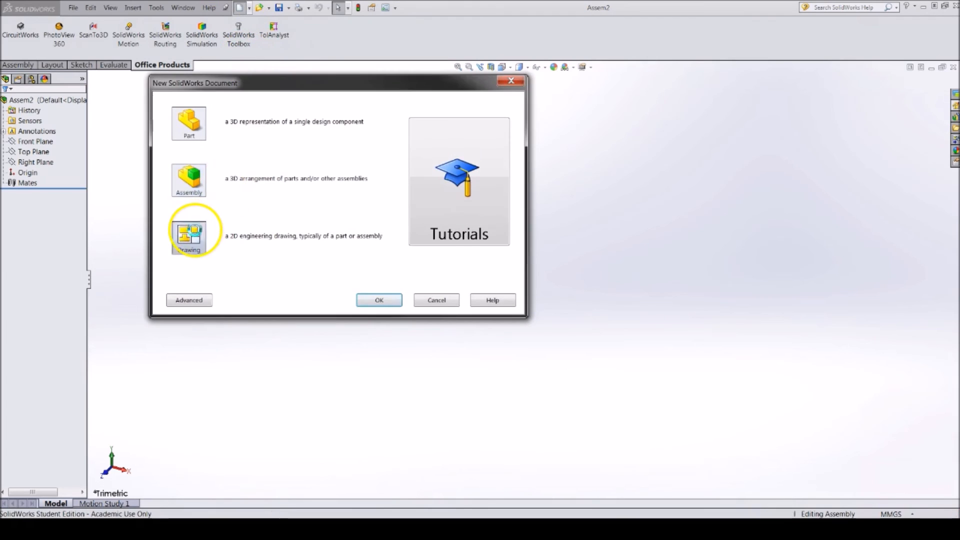
left_click(194, 231)
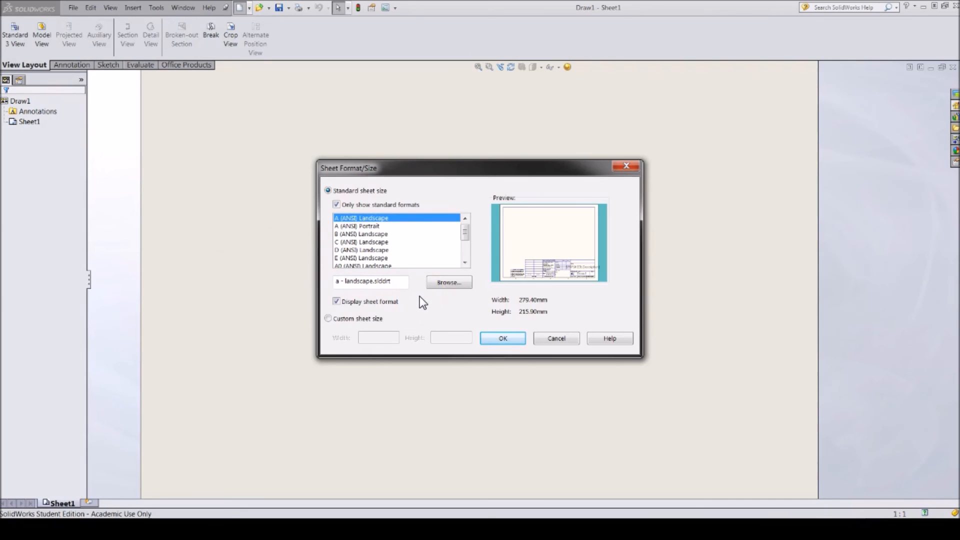
double_click(373, 218)
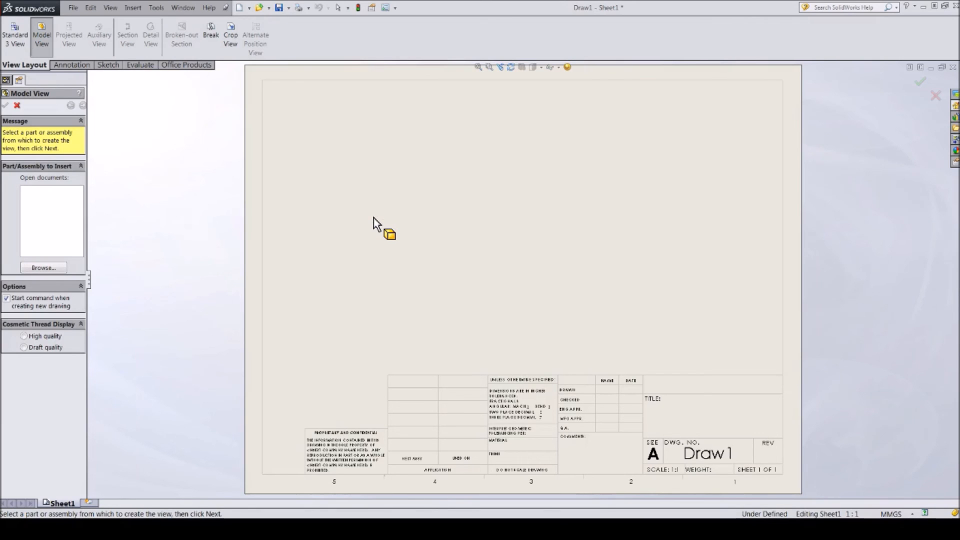
left_click(17, 106)
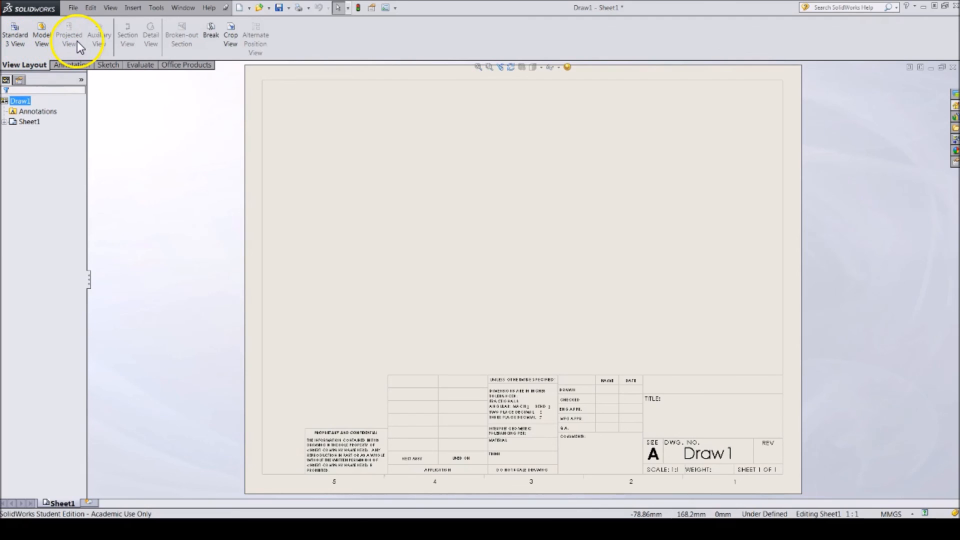
Review the Annotation, Sketch, Evaluate, Office Products and View Layout commands available for a drawing
left_click(73, 67)
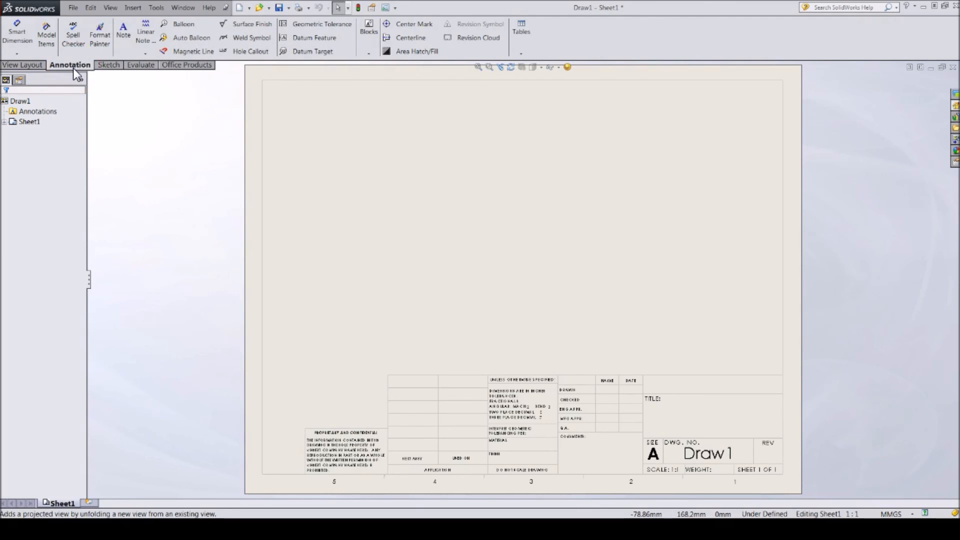
left_click(103, 68)
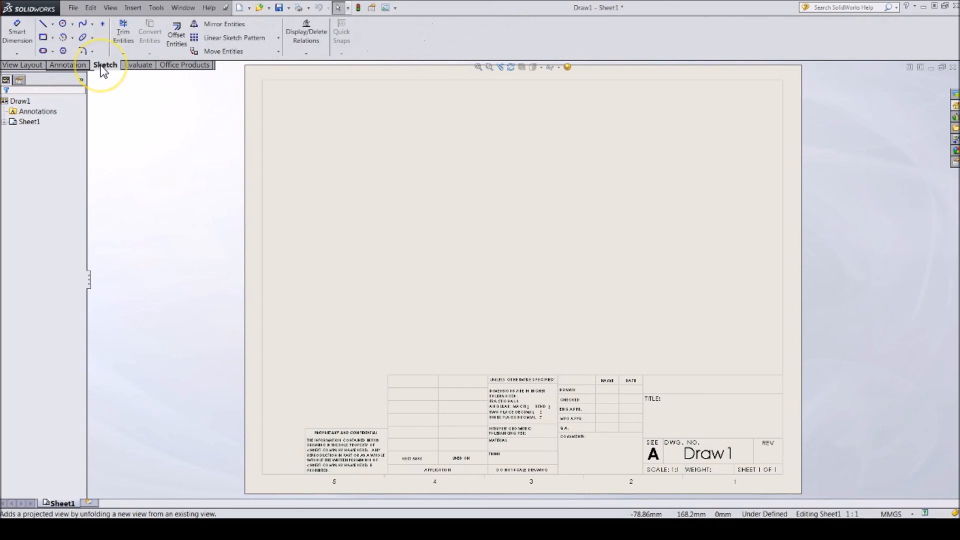
left_click(144, 65)
left_click(165, 65)
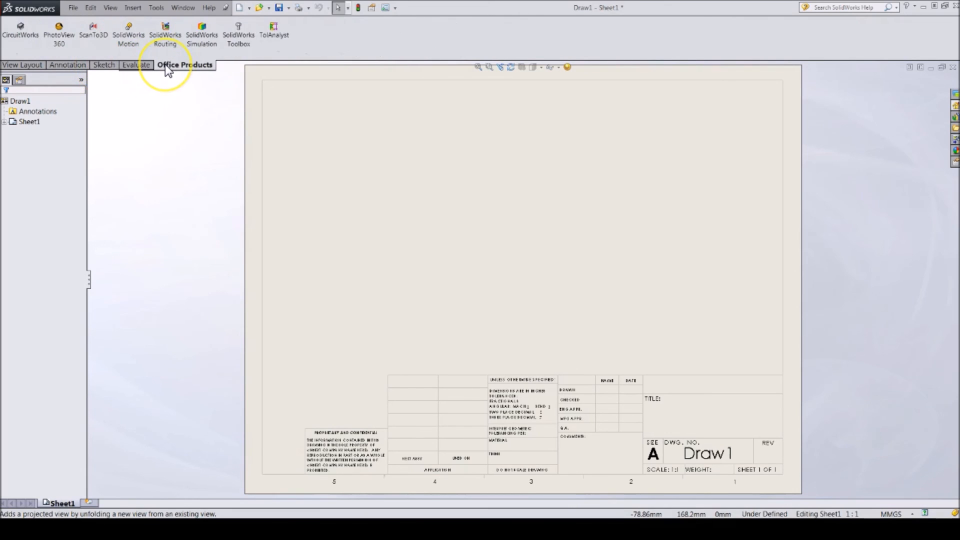
left_click(71, 63)
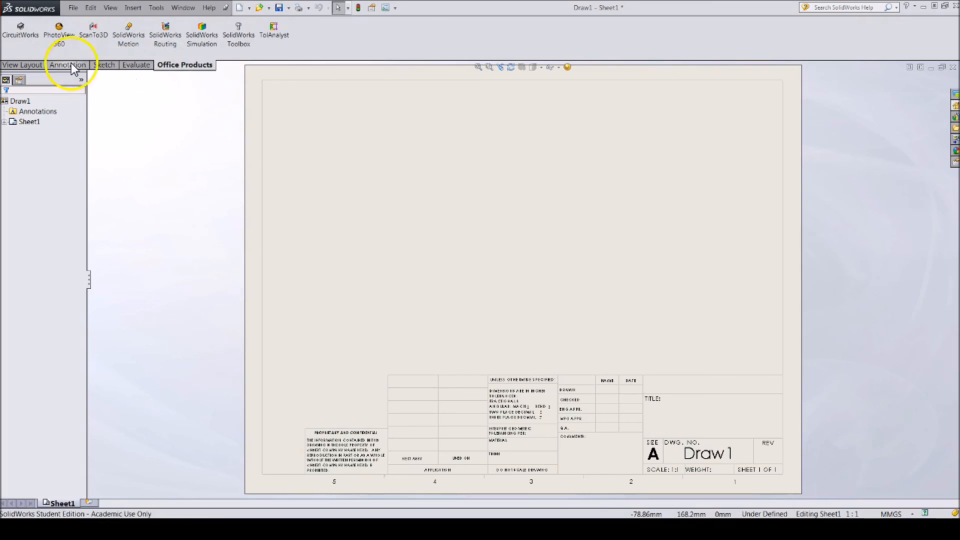
left_click(40, 66)
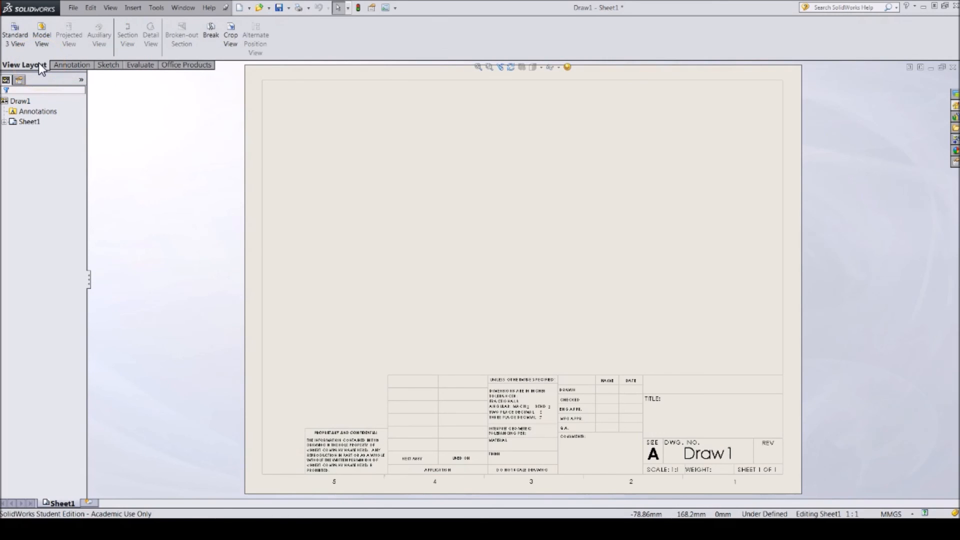